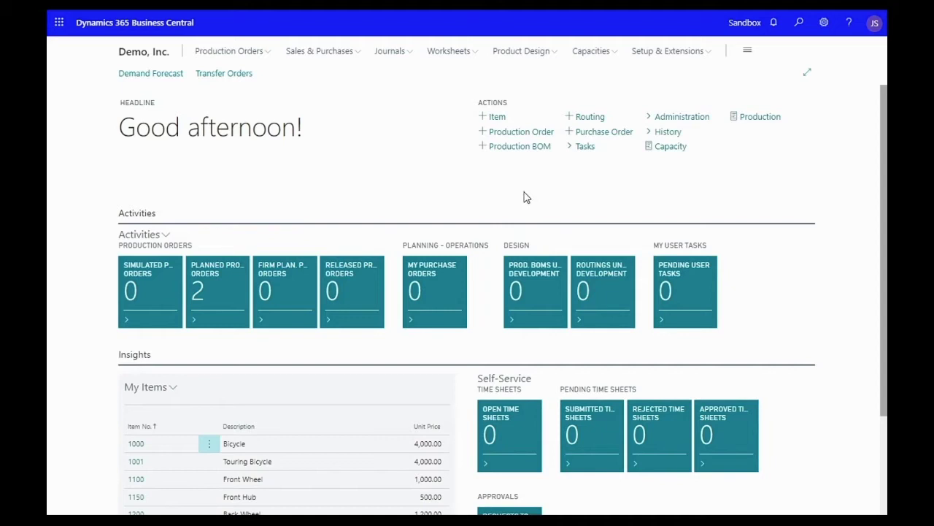
# Create a new production BOM numbered 1220 with the description 'Alu Rear Wheel'.
pyautogui.click(520, 147)
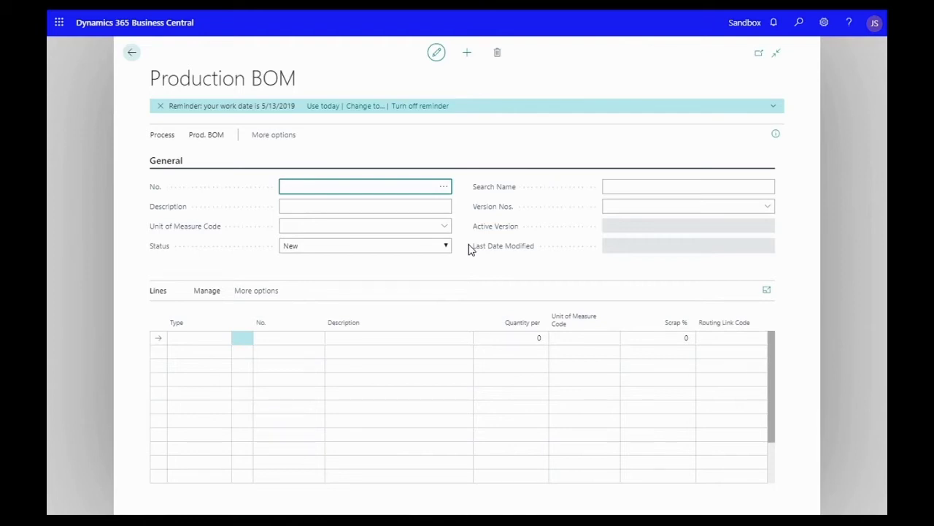
pyautogui.write('1220')
pyautogui.press('Tab')
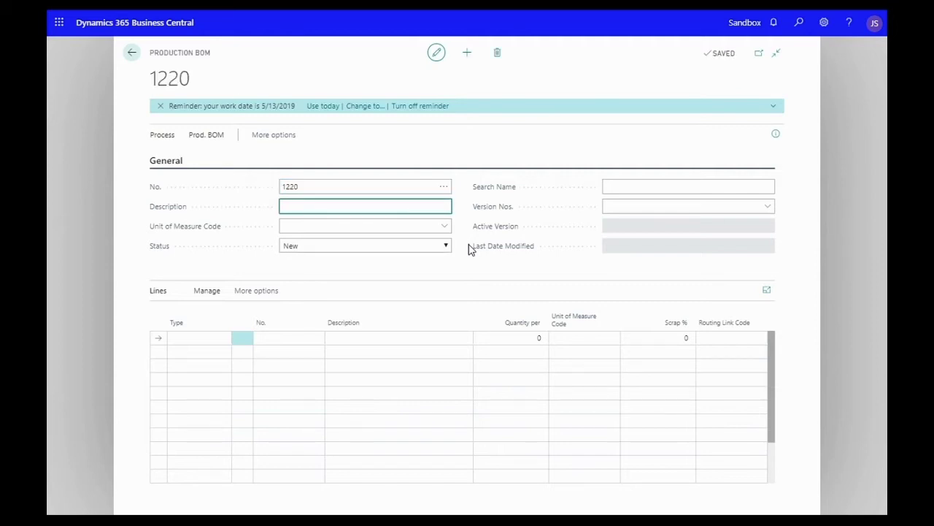
pyautogui.write('Alu Rear Wheel')
pyautogui.press('Tab')
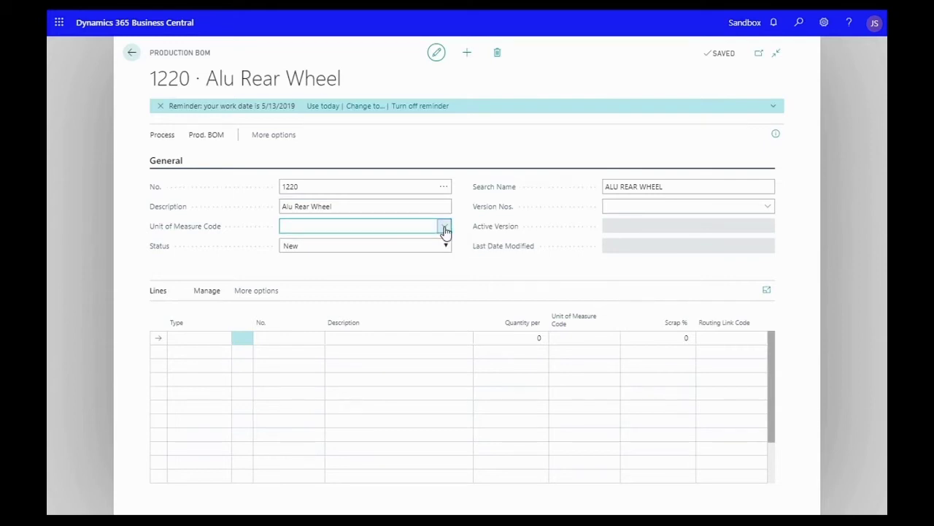
# Set the BOM's unit of measure code to PCS.
pyautogui.click(445, 229)
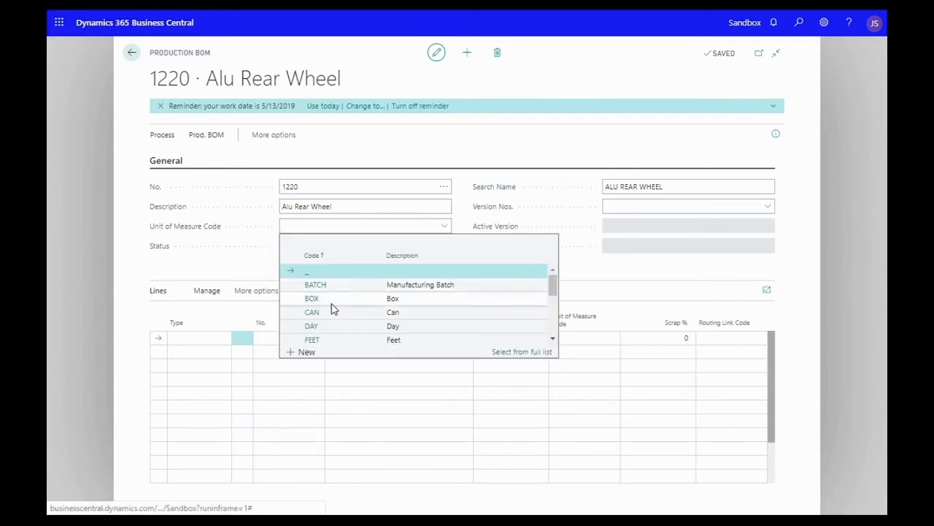
pyautogui.scroll(-1, 332, 311)
pyautogui.scroll(-3, 332, 312)
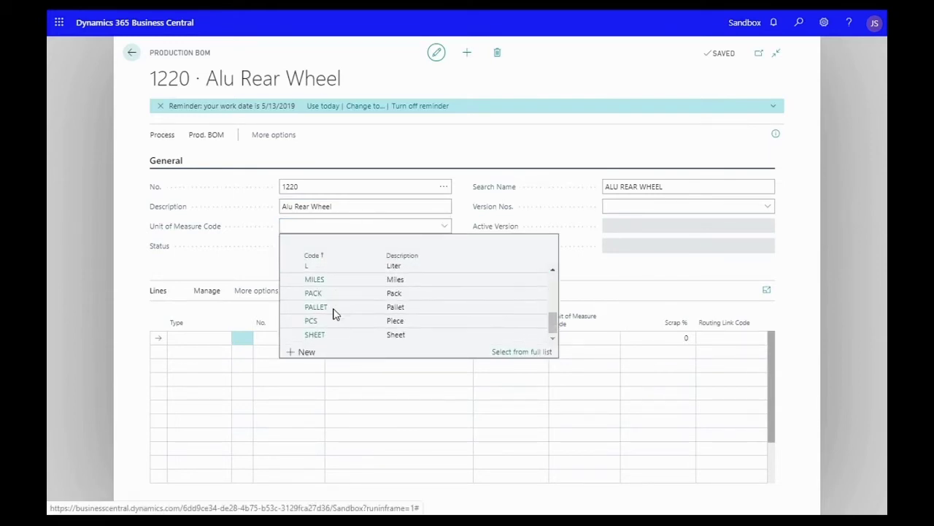
pyautogui.click(310, 322)
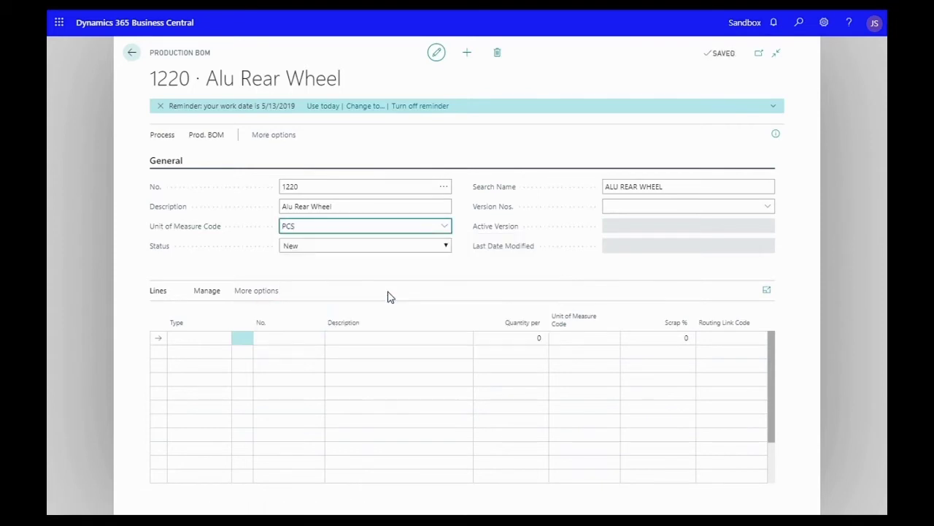
pyautogui.click(299, 279)
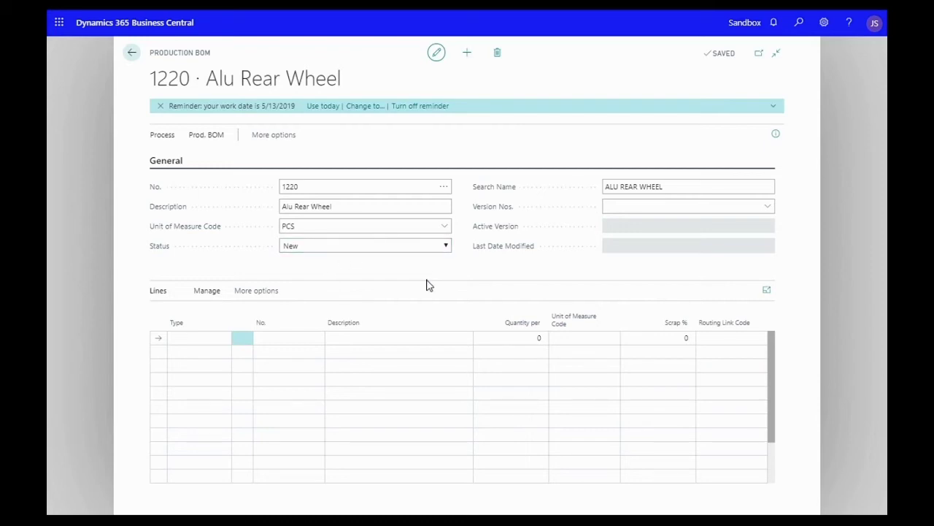
pyautogui.click(446, 246)
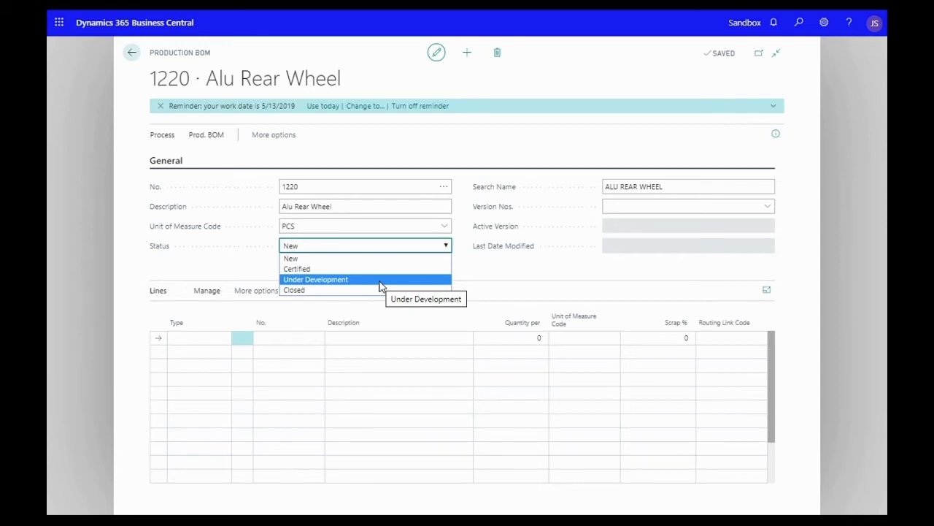
pyautogui.click(226, 265)
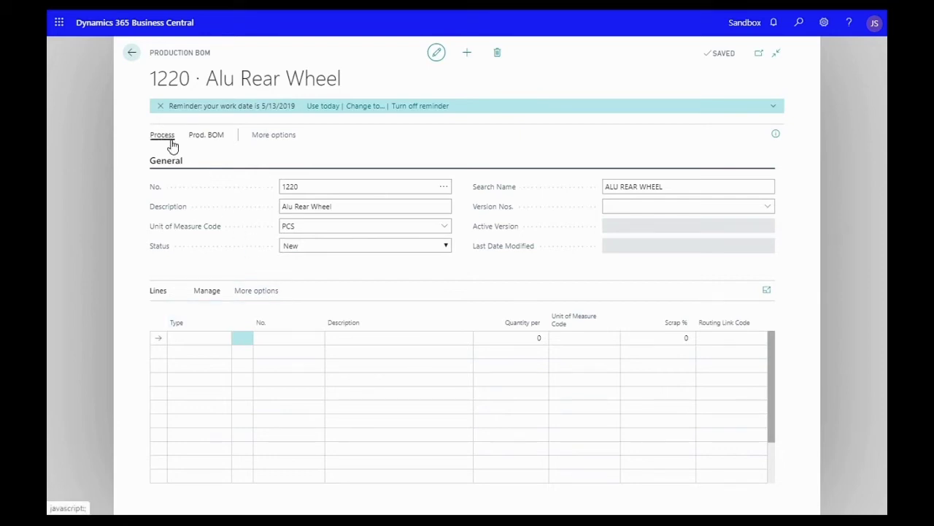
pyautogui.click(225, 340)
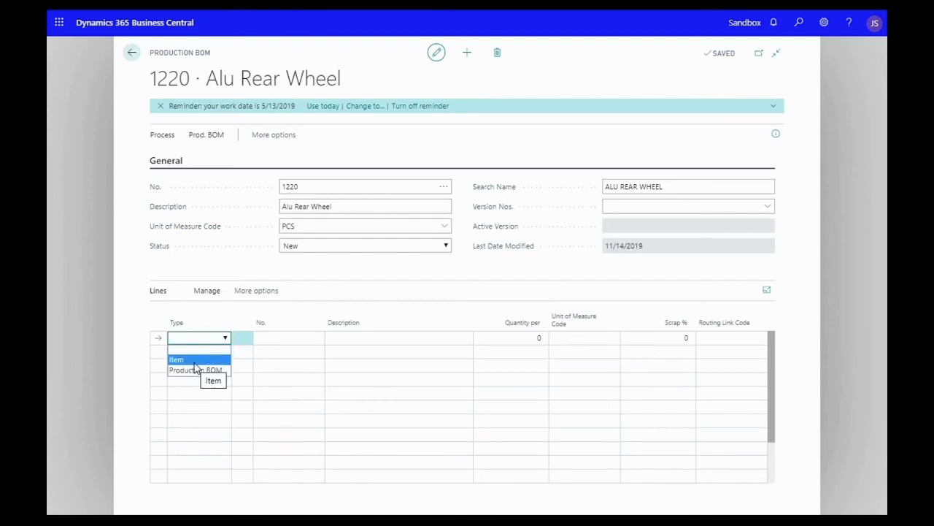
pyautogui.click(215, 272)
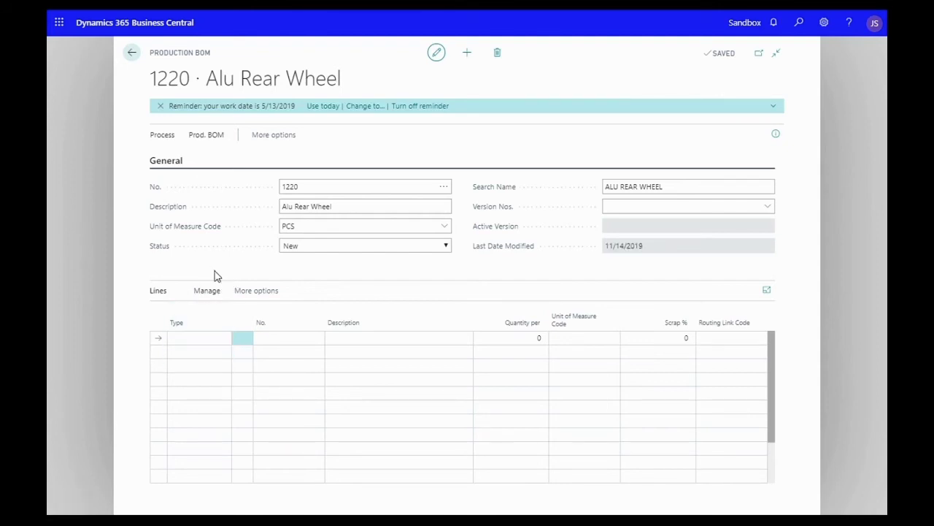
# Copy BOM 1200's lines (Rim, 50 Spokes, Back Hub, Tire, Tube) into BOM 1220.
pyautogui.click(162, 136)
pyautogui.click(183, 157)
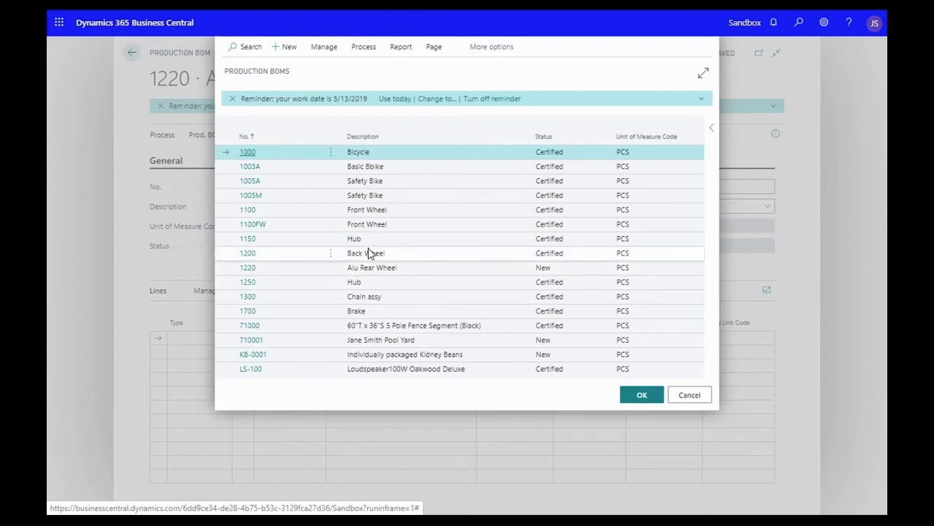
pyautogui.click(248, 257)
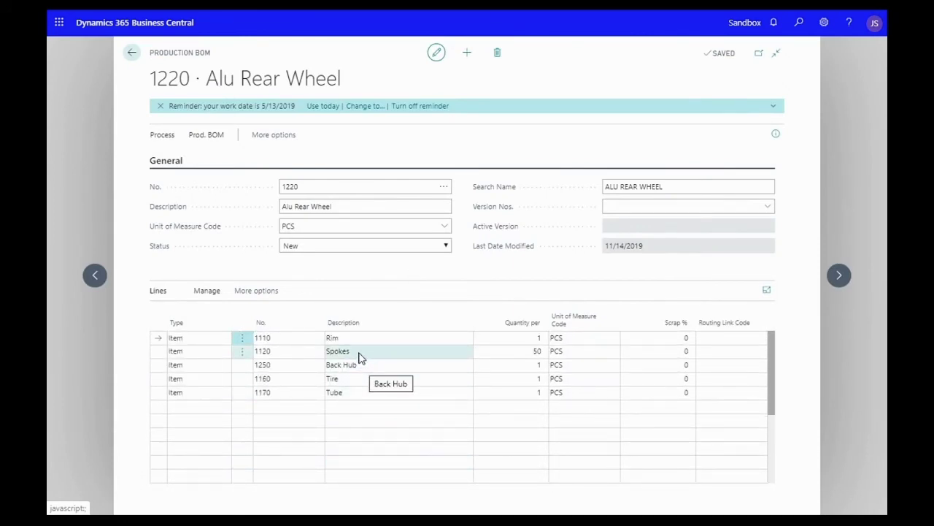
# Replace the first line's rim with item 1111 Rim (Aluminum).
pyautogui.click(320, 338)
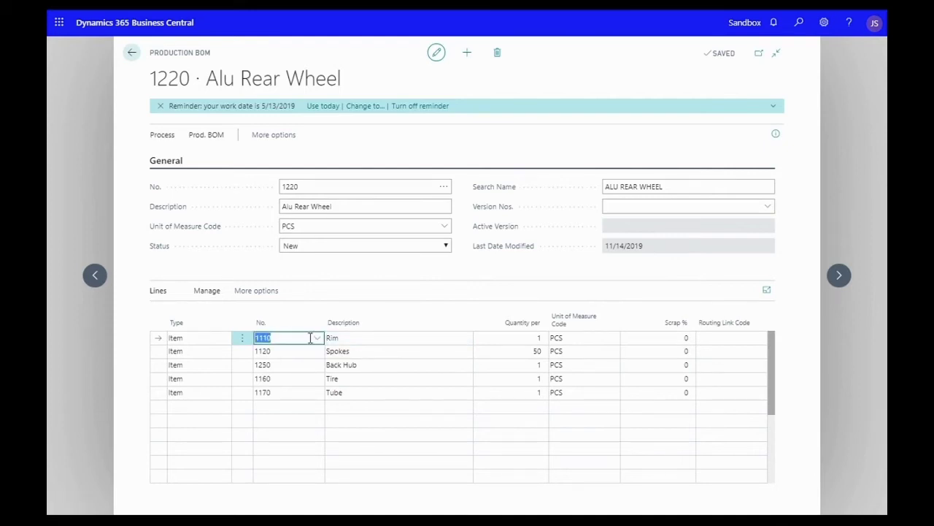
pyautogui.write('aluminu')
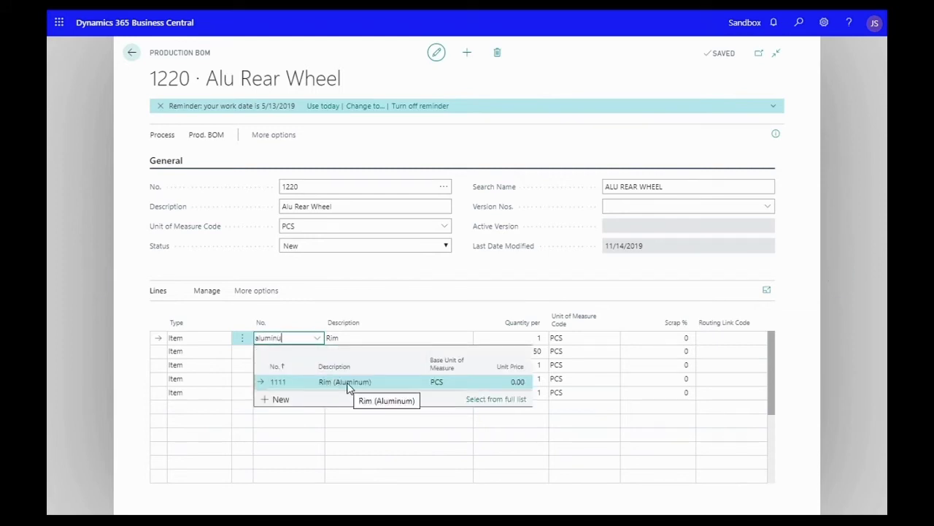
pyautogui.click(285, 385)
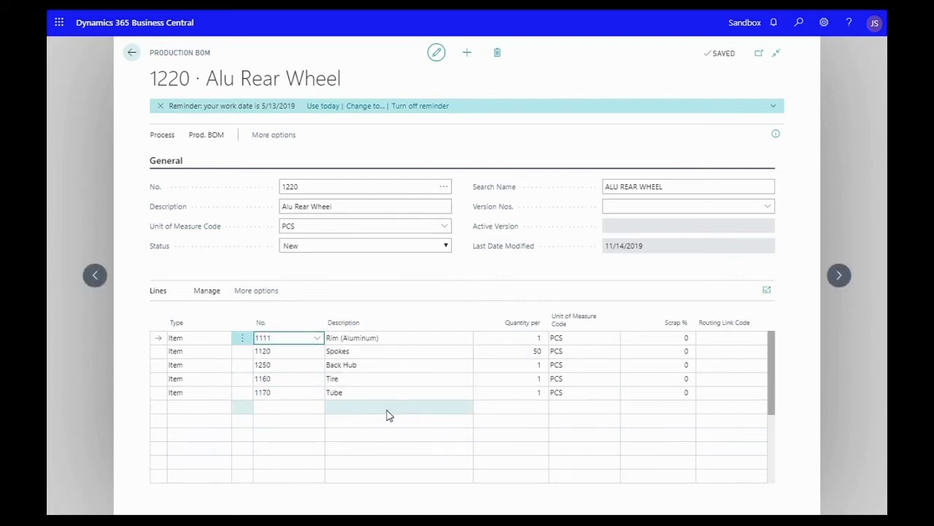
pyautogui.click(358, 297)
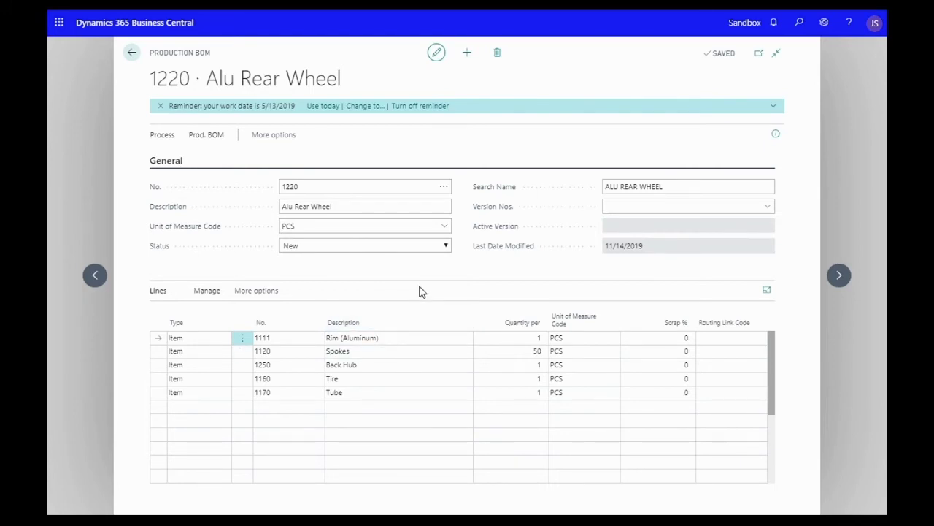
# Set BOM 1220's status to Certified and return to the home page.
pyautogui.click(445, 246)
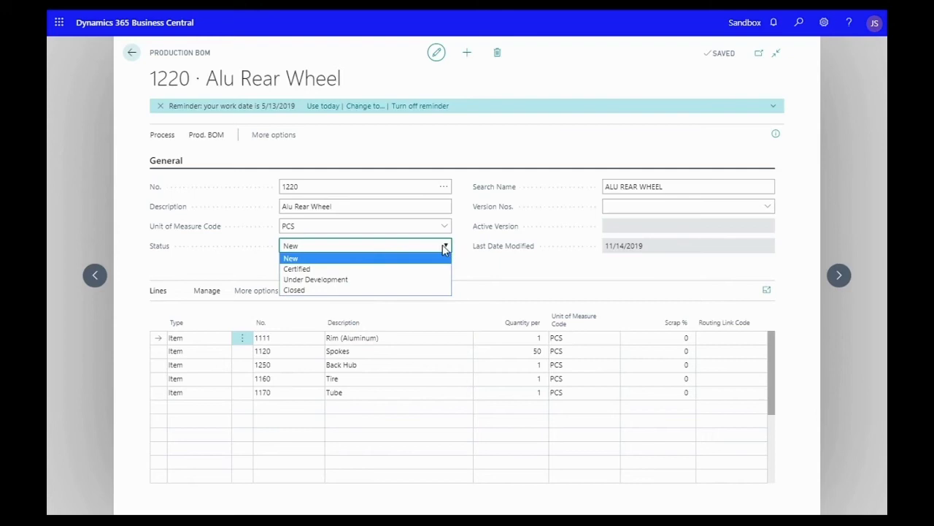
pyautogui.click(317, 269)
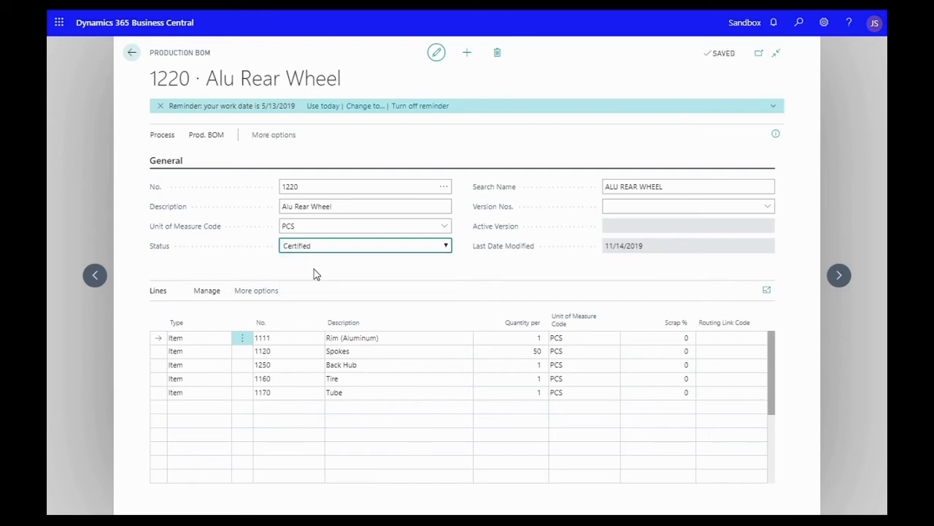
pyautogui.click(132, 53)
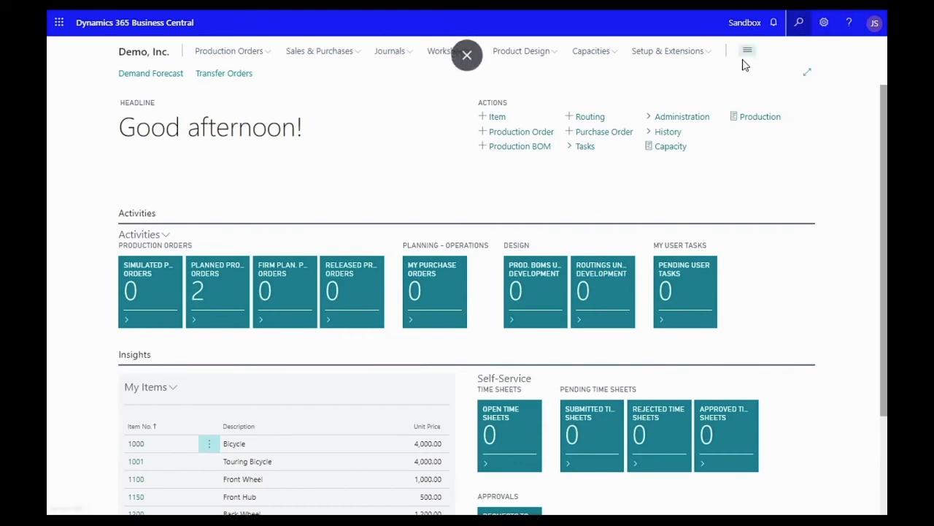
pyautogui.write('bom')
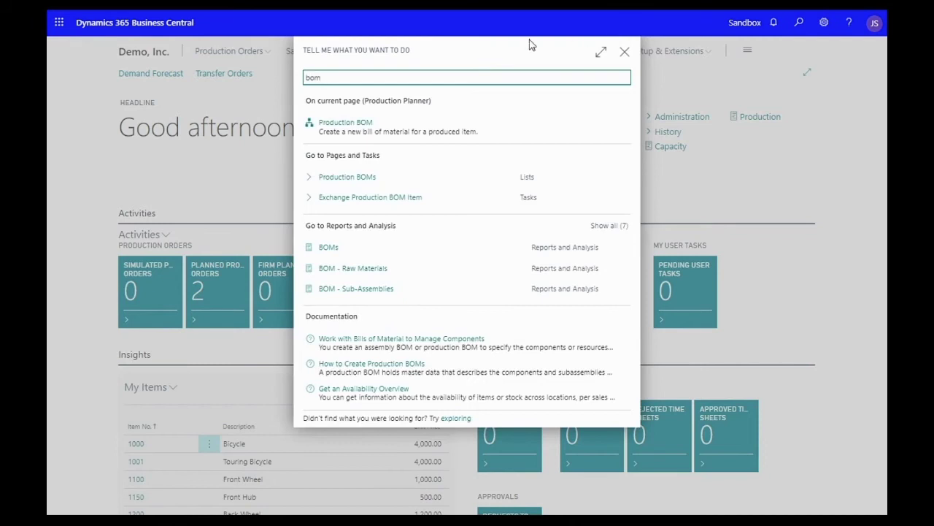
pyautogui.click(346, 178)
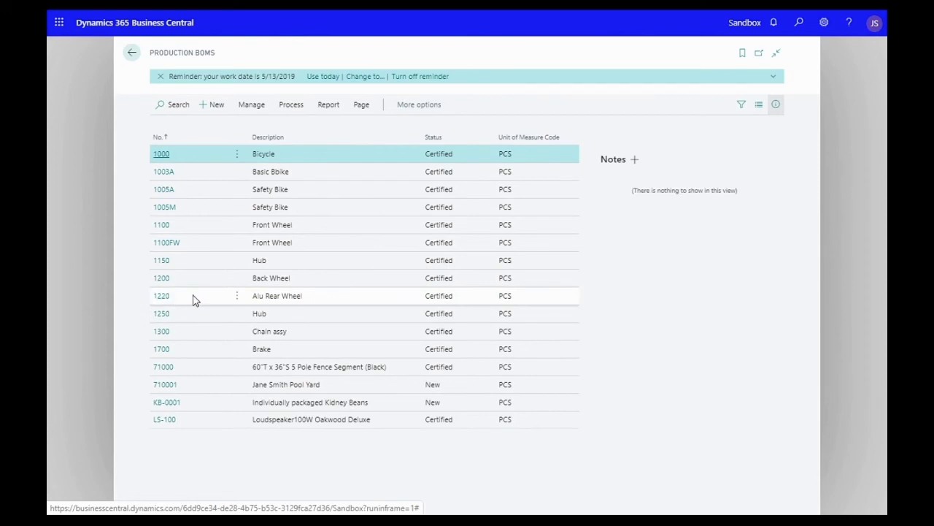
pyautogui.press('Escape')
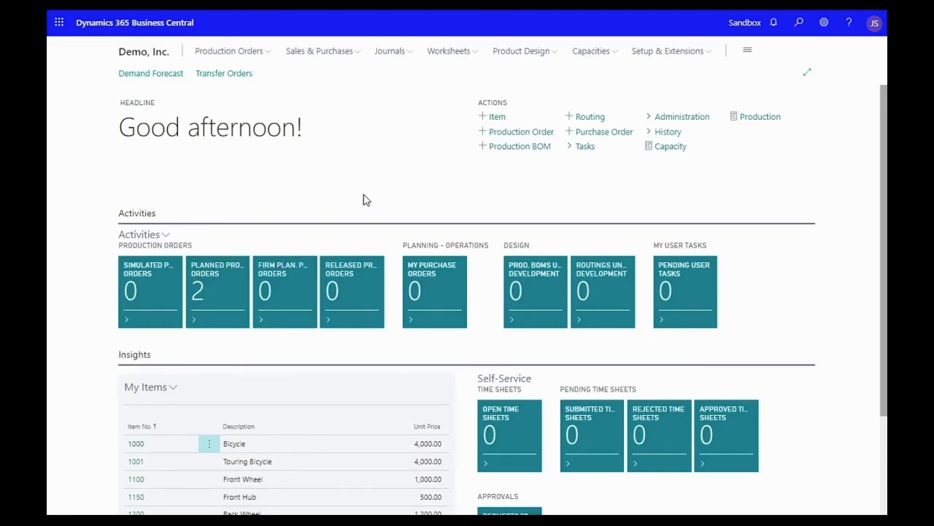
# Find the Items page through Tell Me and select item 1112 Rear Wheel (Alu).
pyautogui.click(801, 24)
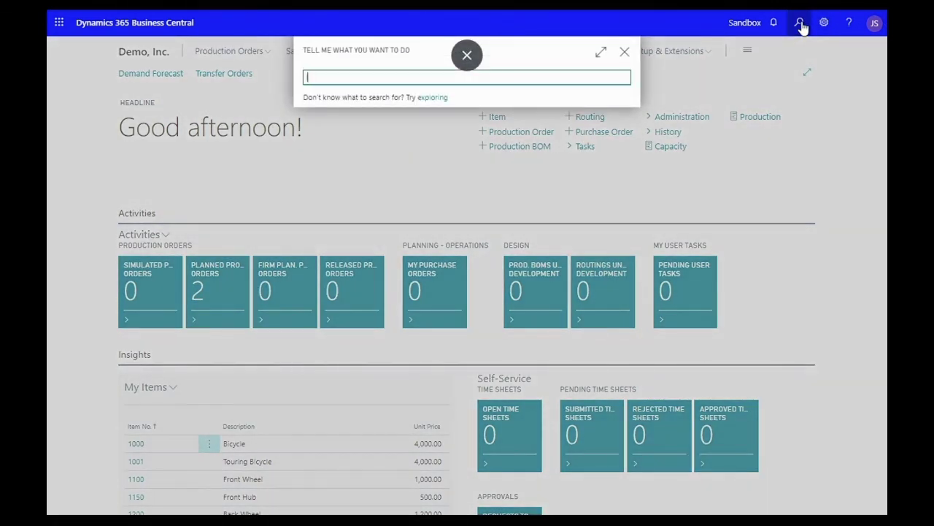
pyautogui.write('Item')
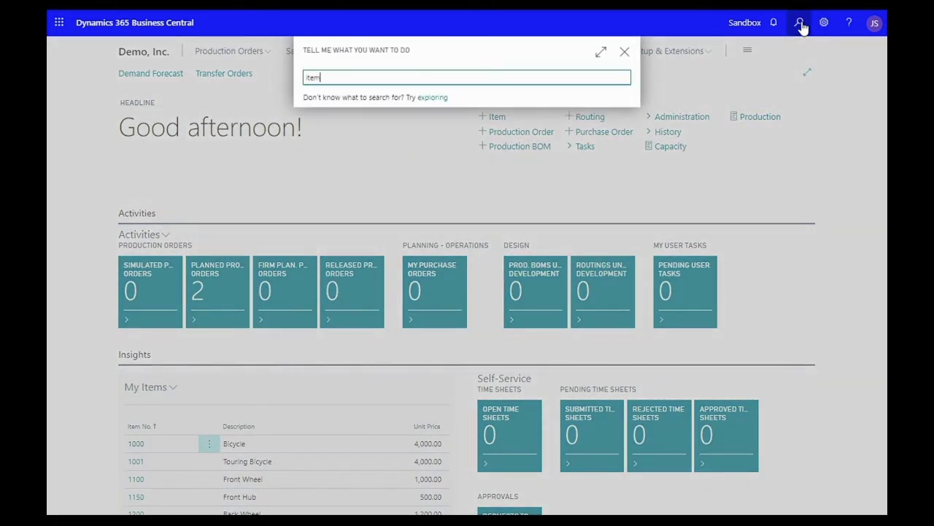
pyautogui.write('s')
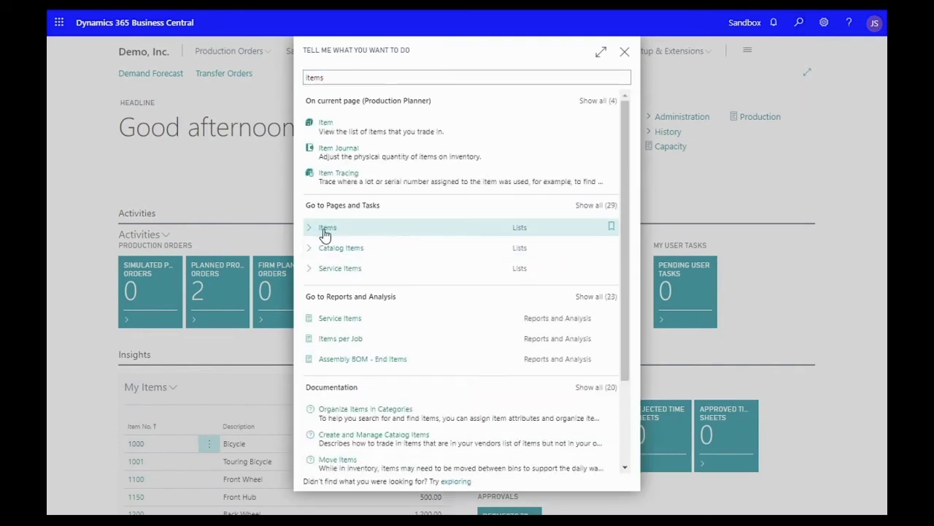
pyautogui.click(324, 228)
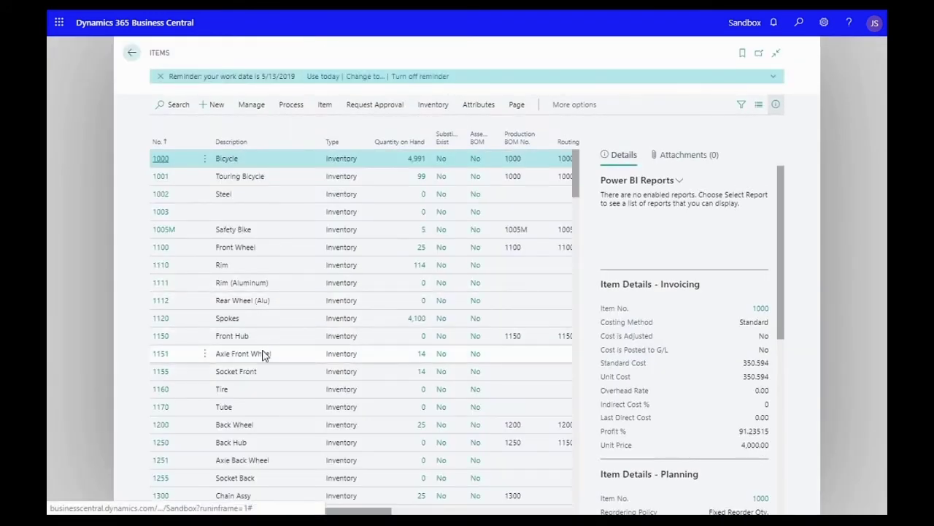
pyautogui.scroll(-1, 252, 324)
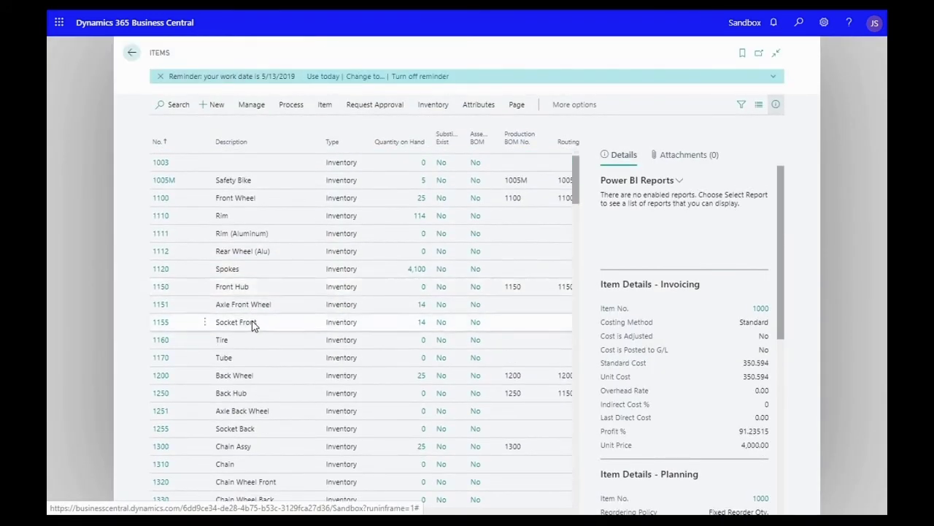
pyautogui.click(158, 256)
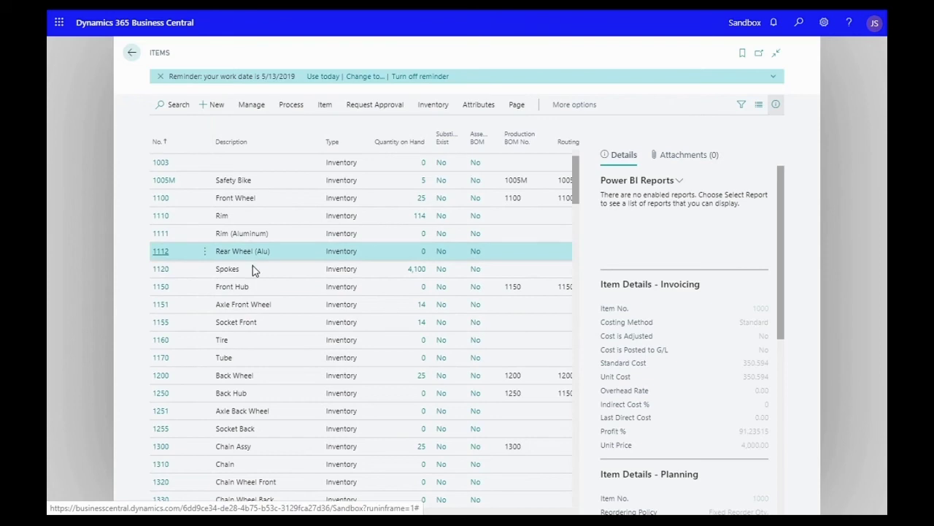
# In the Replenishment section, assign Production BOM No. 1220 Alu Rear Wheel to the item.
pyautogui.scroll(-1, 389, 376)
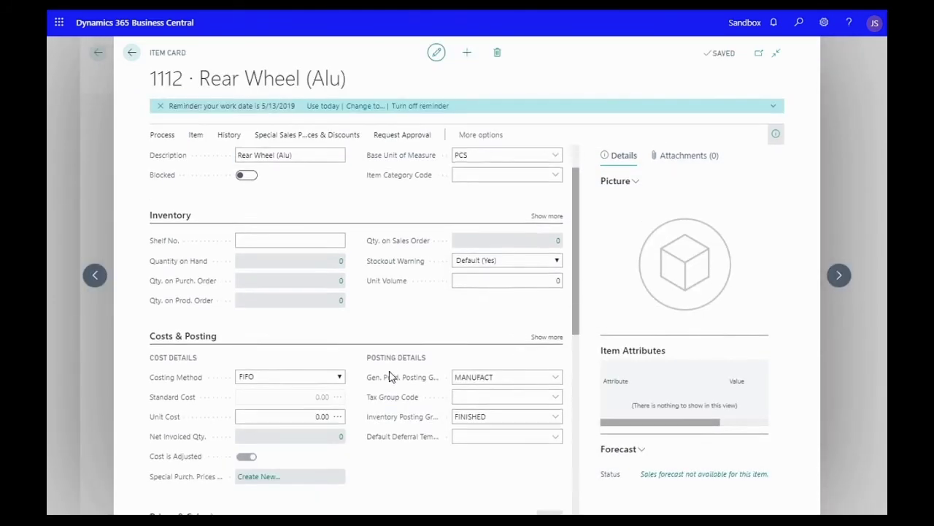
pyautogui.scroll(-3, 389, 376)
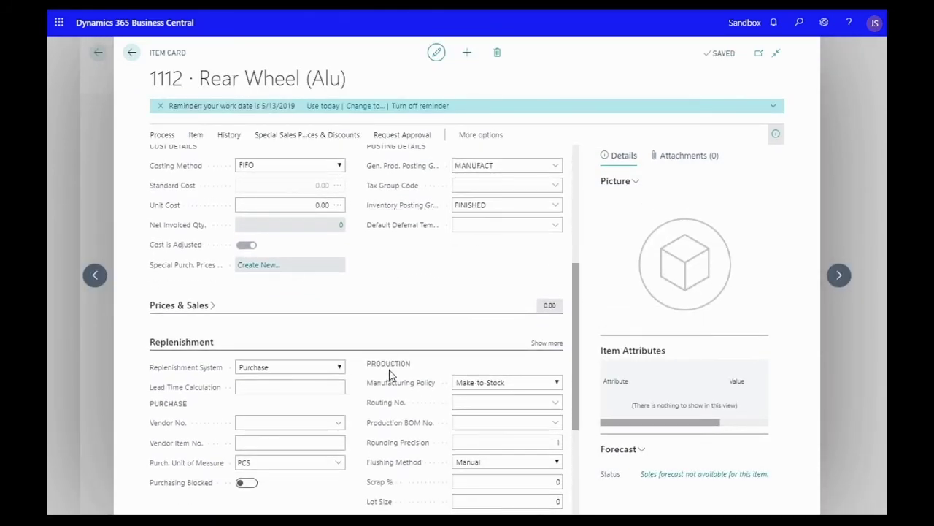
pyautogui.scroll(-2, 389, 376)
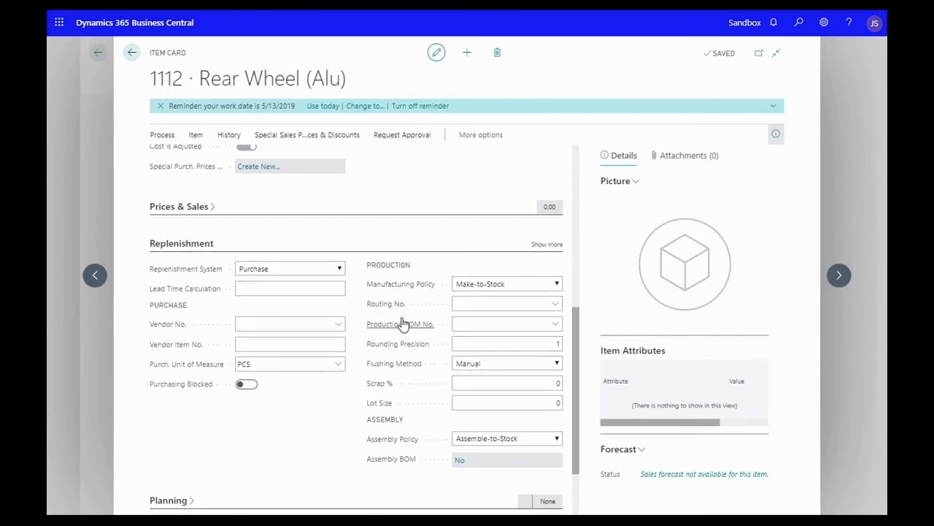
pyautogui.click(556, 323)
pyautogui.scroll(-5, 521, 393)
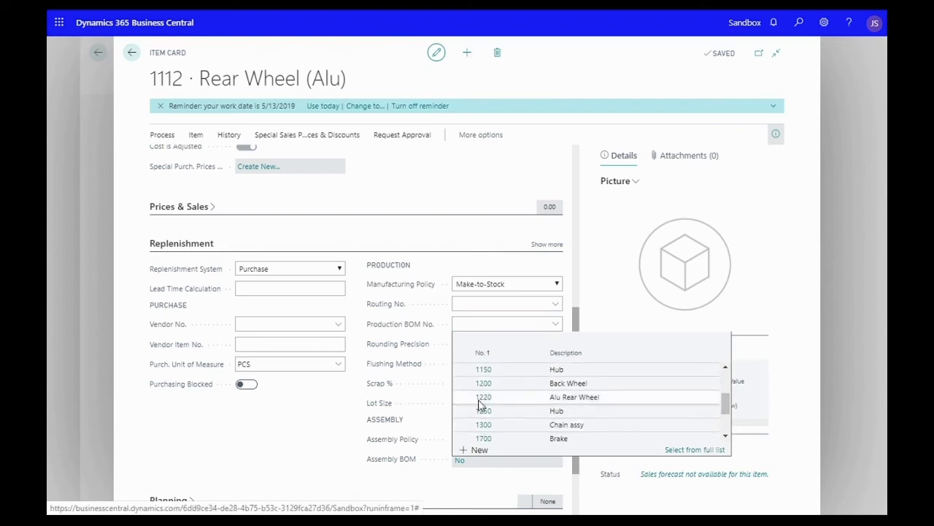
pyautogui.click(484, 400)
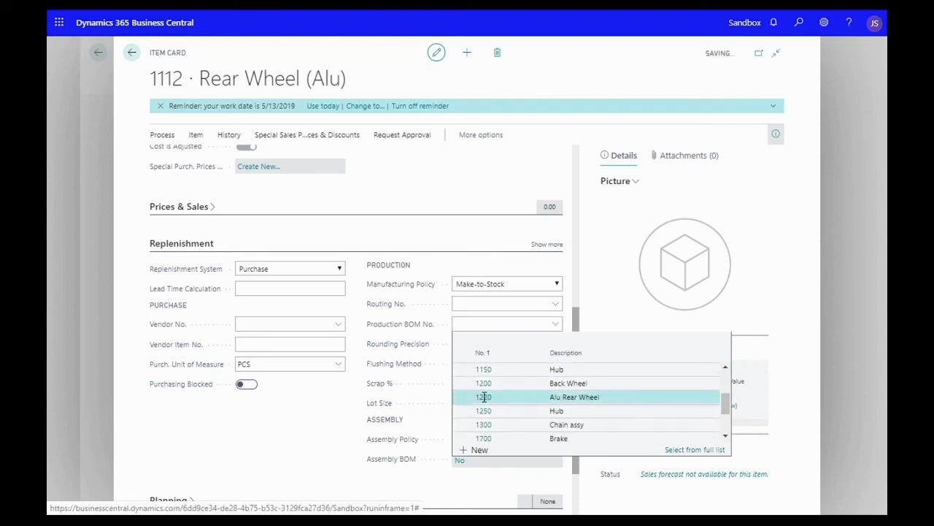
pyautogui.scroll(4, 438, 441)
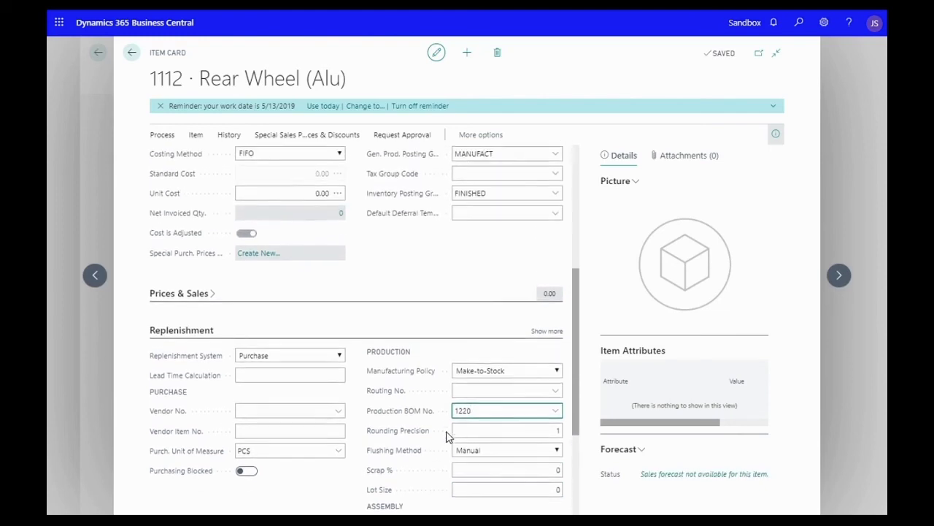
pyautogui.scroll(2, 447, 437)
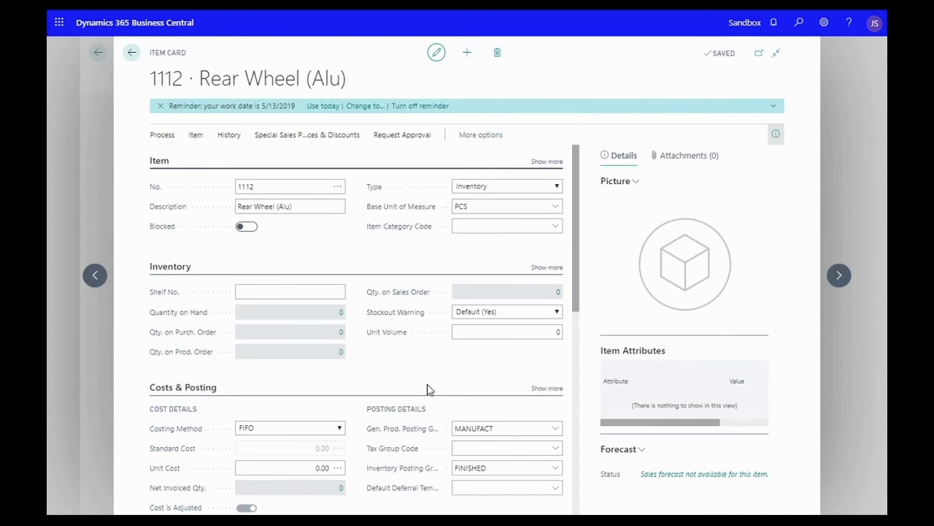
pyautogui.scroll(-5, 428, 384)
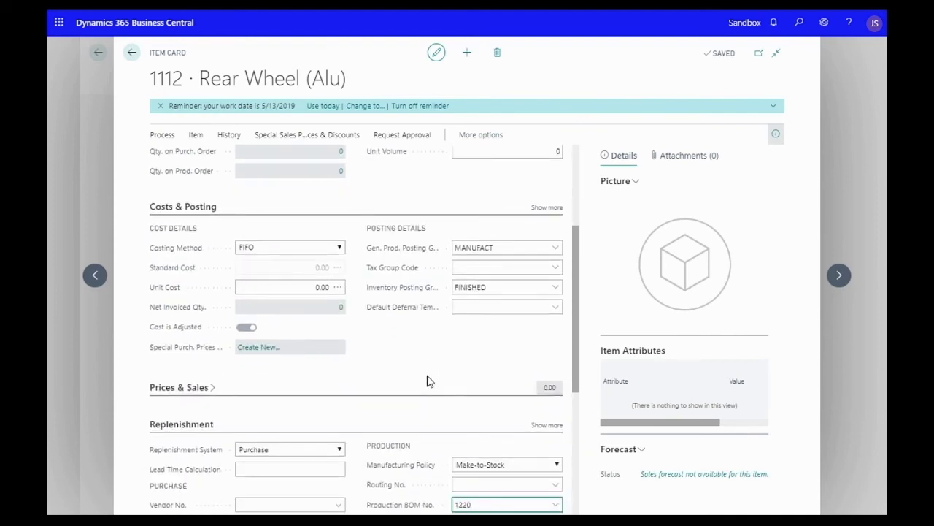
pyautogui.scroll(5, 428, 381)
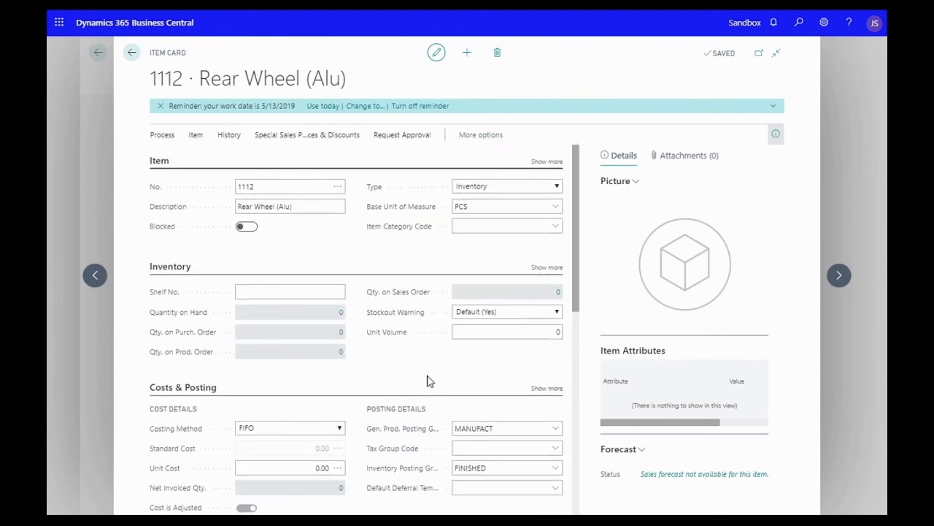
pyautogui.scroll(-8, 400, 382)
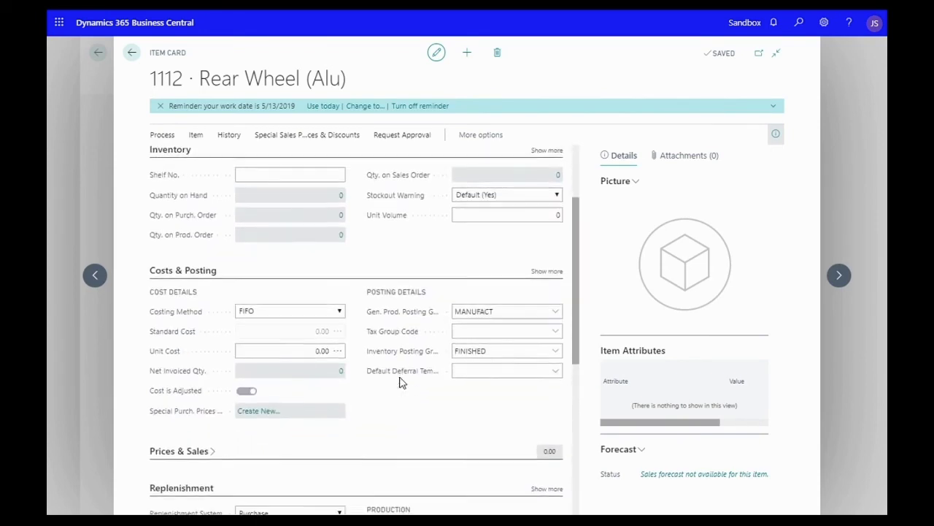
pyautogui.scroll(-1, 341, 455)
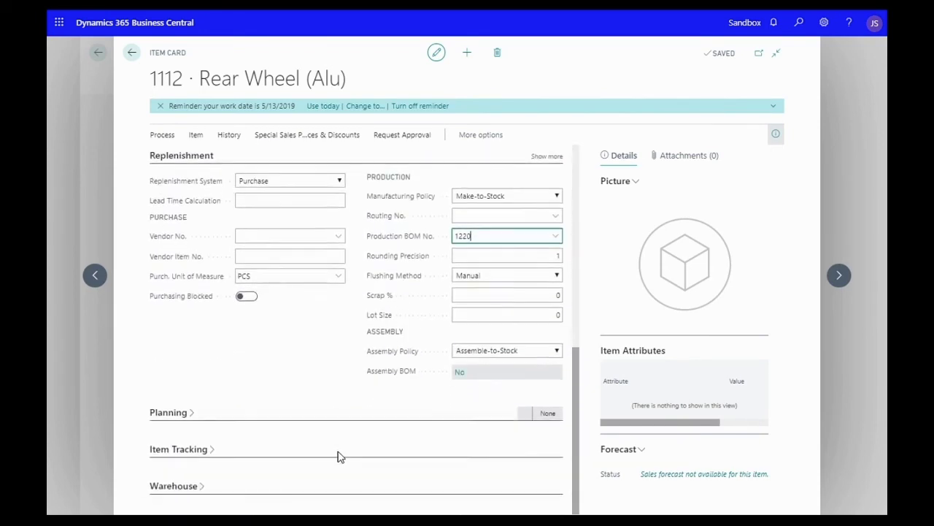
pyautogui.scroll(4, 338, 455)
pyautogui.scroll(3, 338, 455)
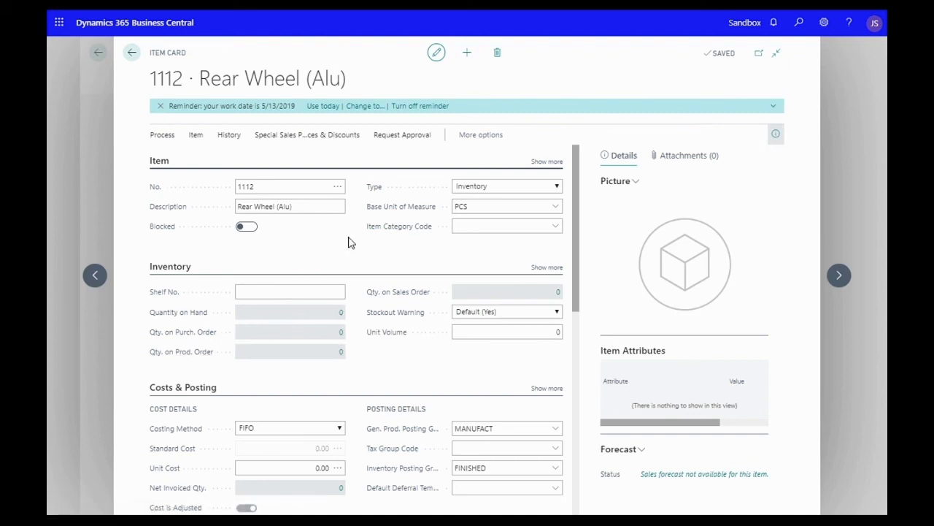
pyautogui.scroll(-3, 340, 255)
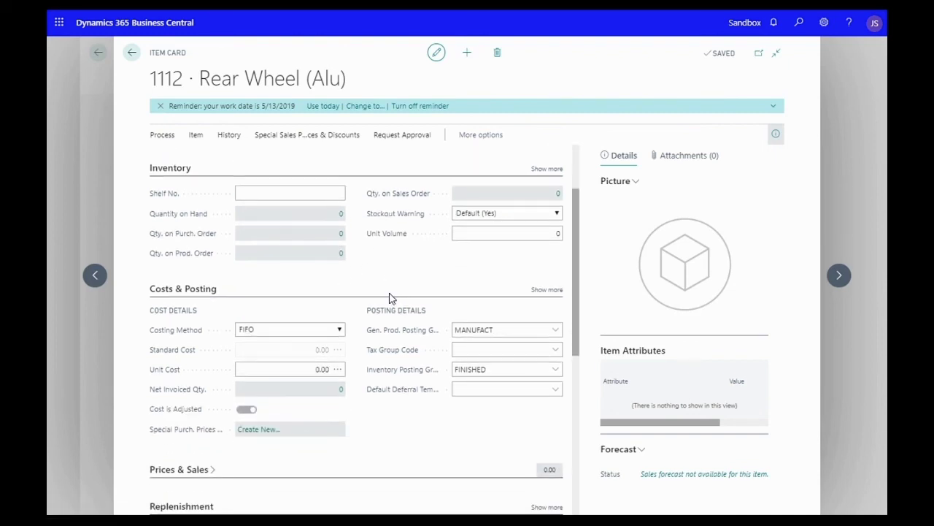
pyautogui.scroll(-7, 389, 298)
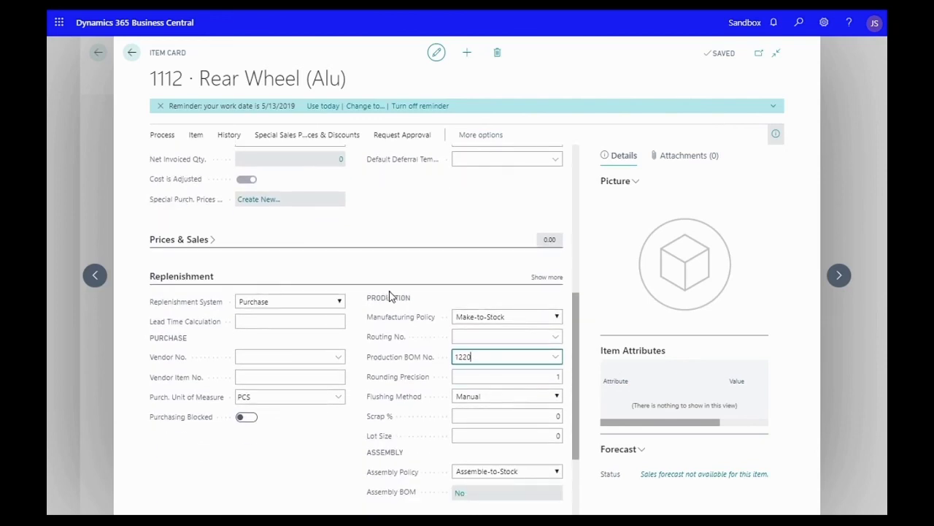
pyautogui.scroll(10, 389, 296)
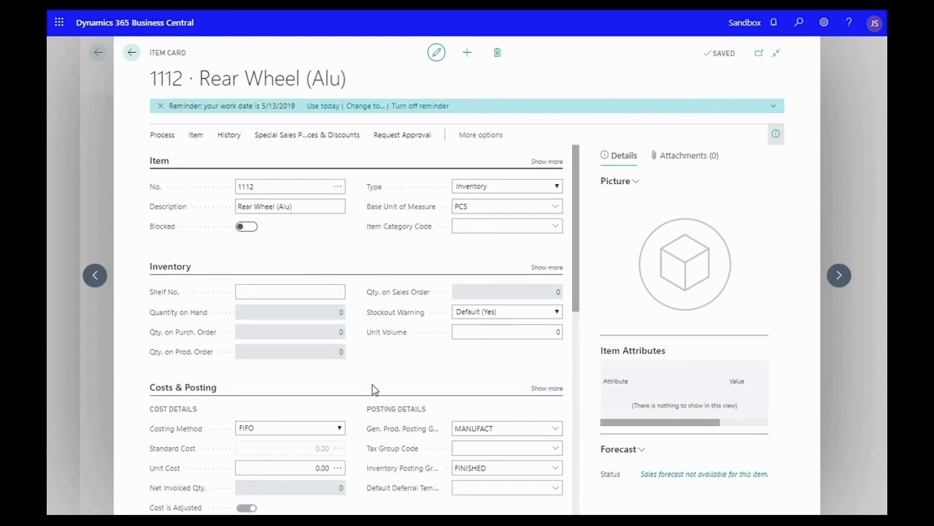
pyautogui.scroll(-1, 373, 389)
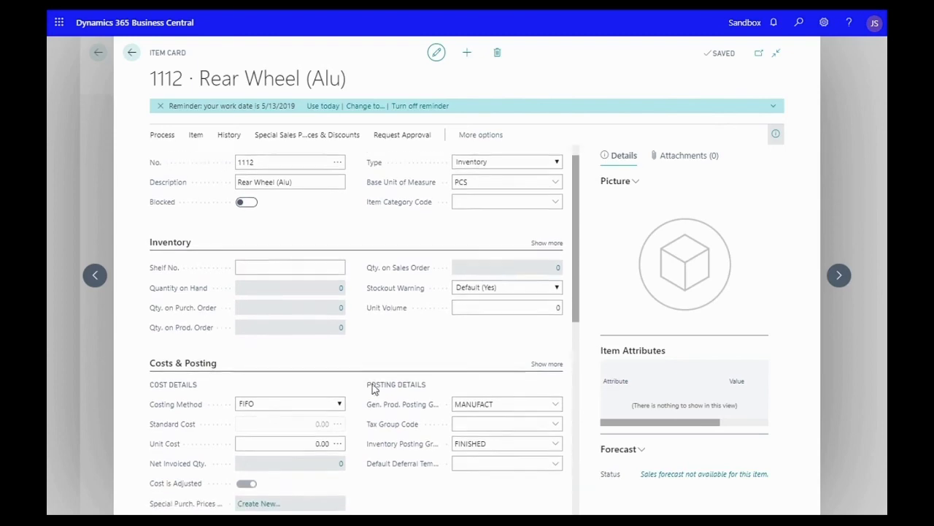
# Go back to the Items list and check that item 1112 shows Production BOM No. 1220.
pyautogui.click(133, 54)
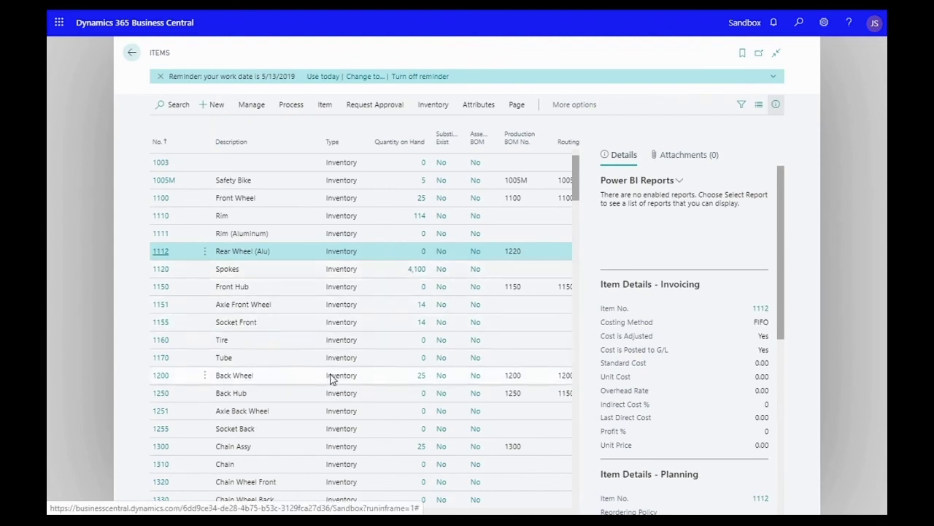
pyautogui.scroll(2, 331, 377)
pyautogui.scroll(-10, 332, 392)
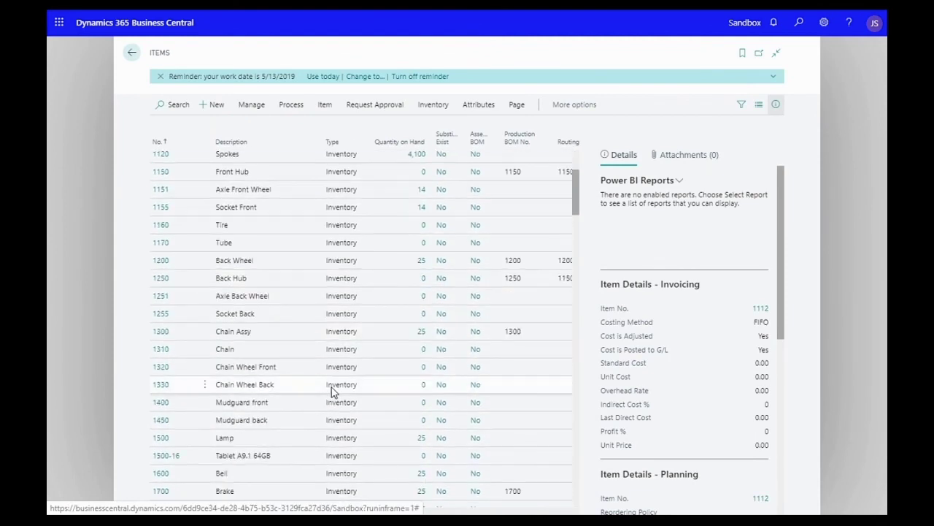
pyautogui.scroll(7, 334, 390)
pyautogui.scroll(5, 333, 390)
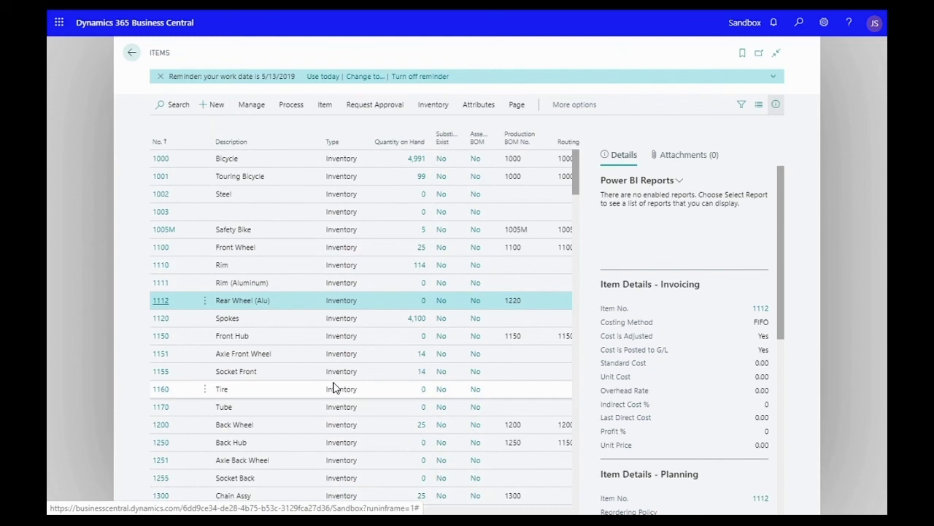